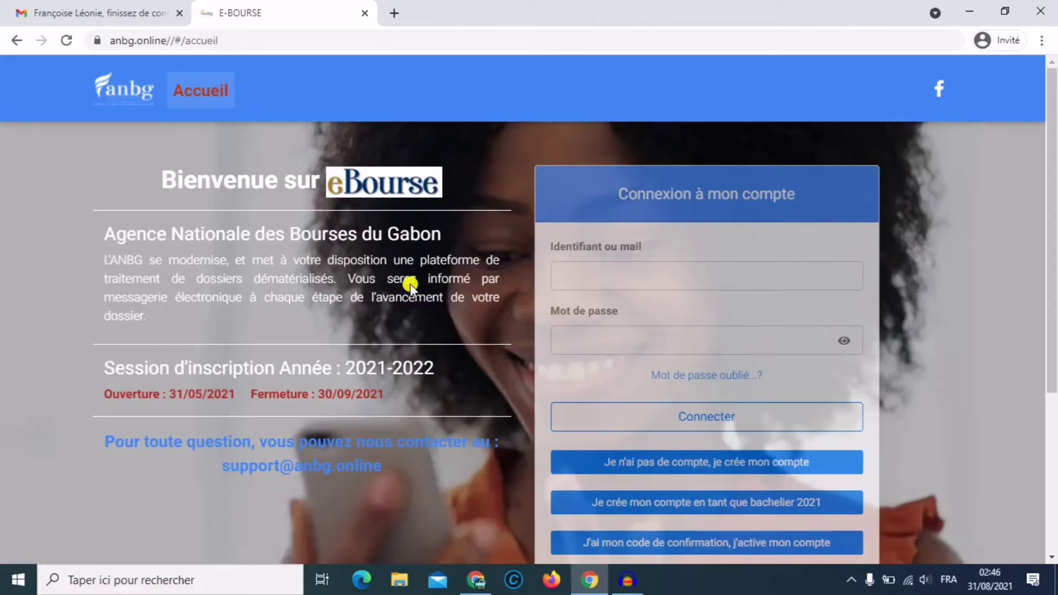
Bring up Google's results for 'gmail.com', with the Gmail site listed first
scroll(387, 216, down, 2)
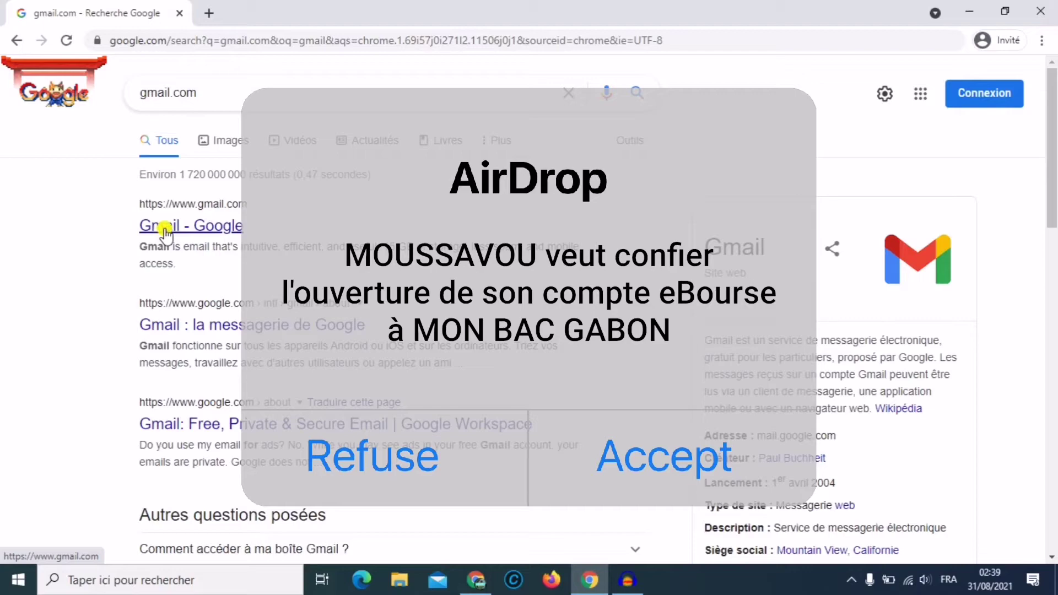
Open the 'Gmail - Google' result and choose 'Créer un compte' on the Gmail page
click(165, 233)
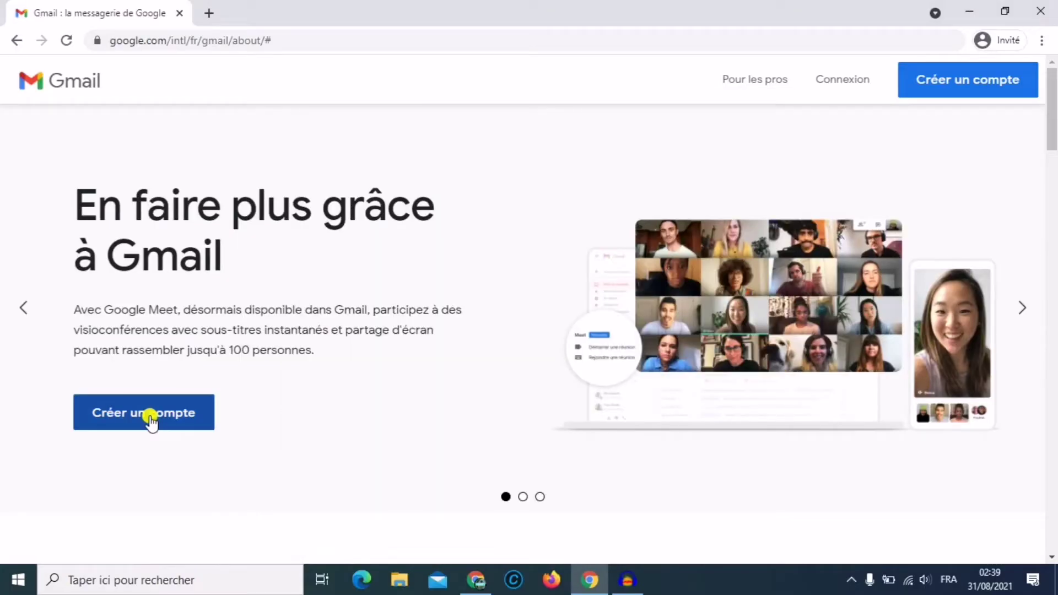
click(150, 419)
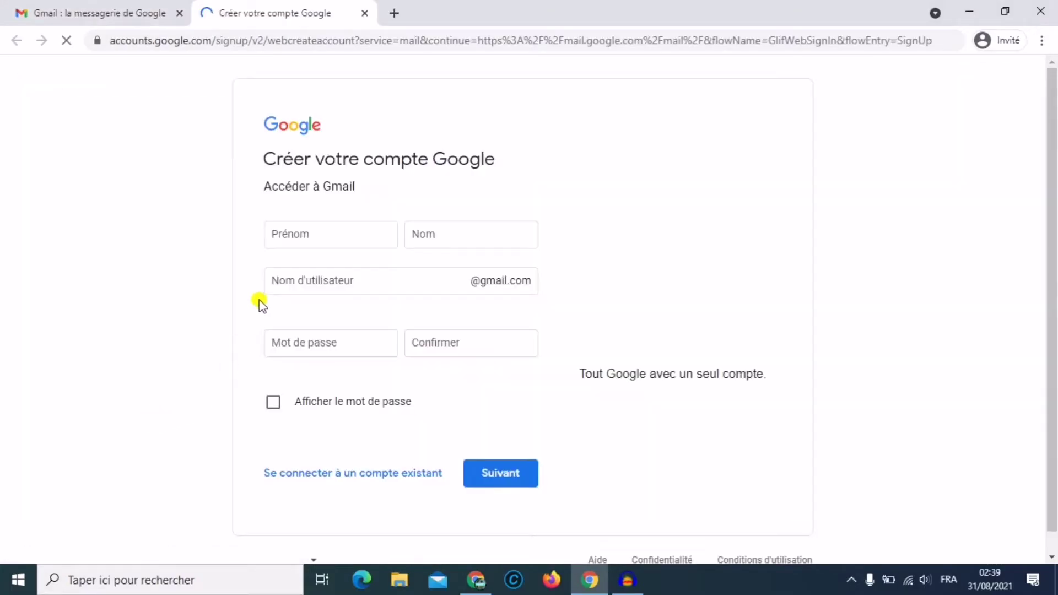
Enter the first name, last name, username, password, recovery e-mail, birth date and gender Femme
click(323, 229)
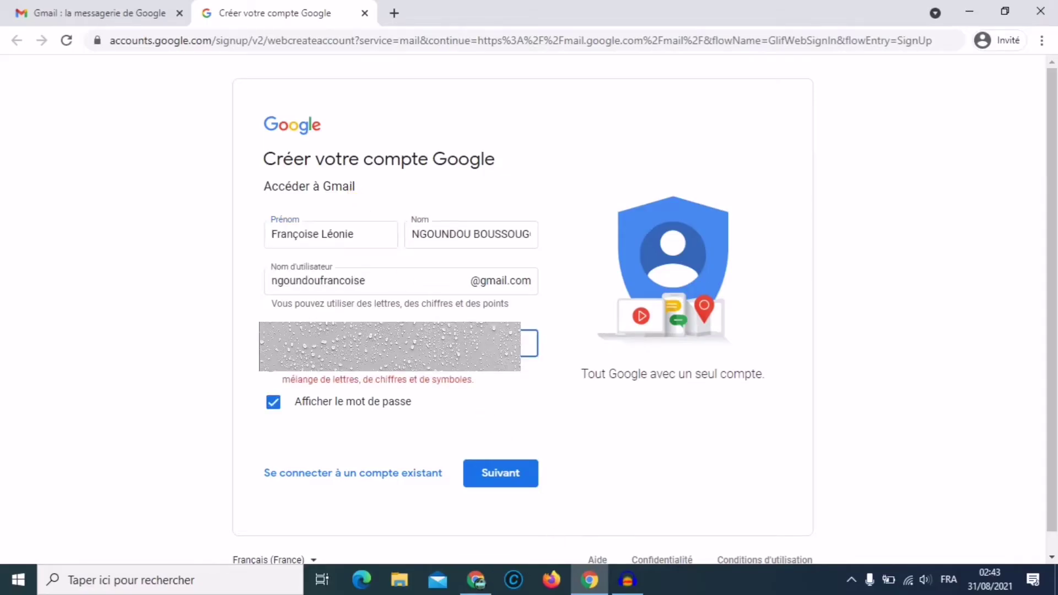
click(510, 484)
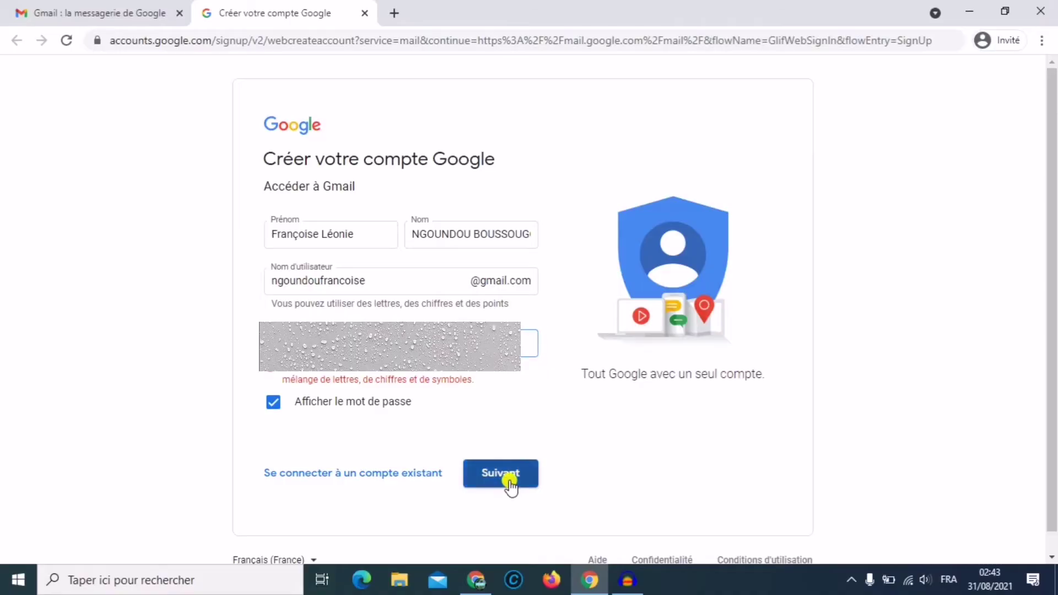
click(379, 252)
text(loi)
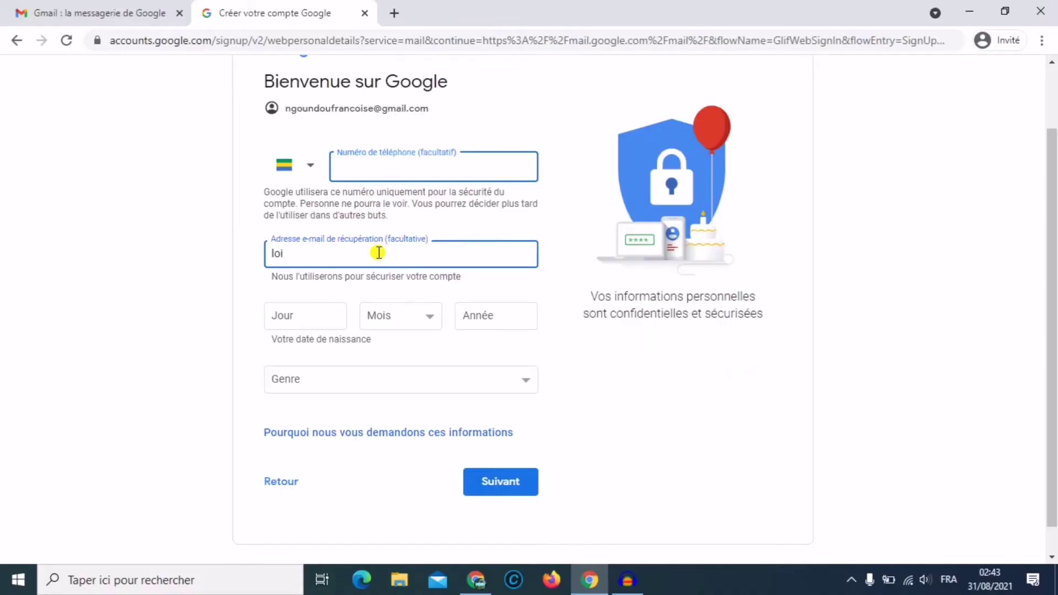
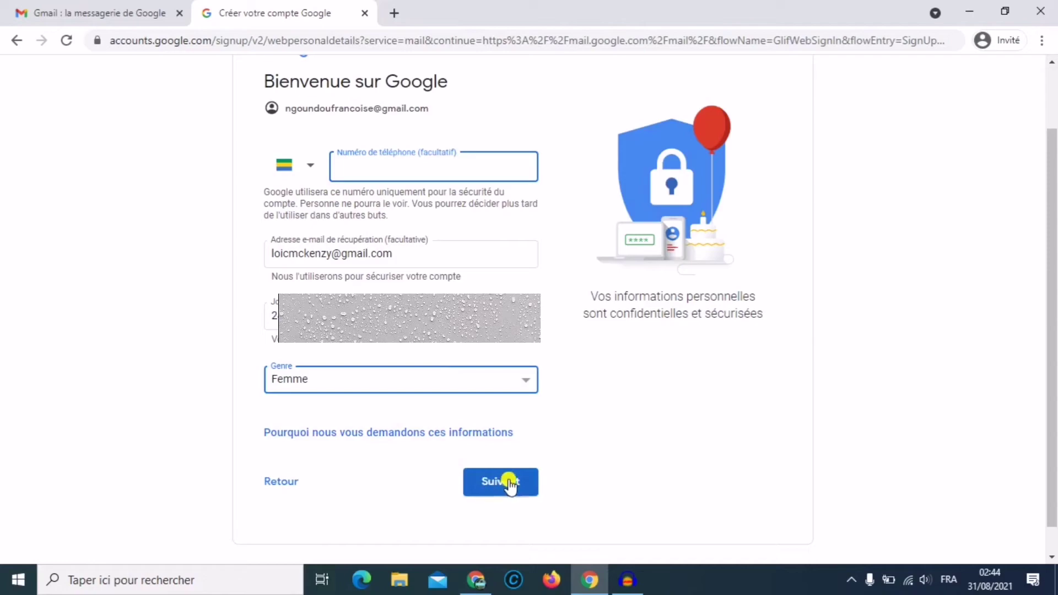
click(508, 481)
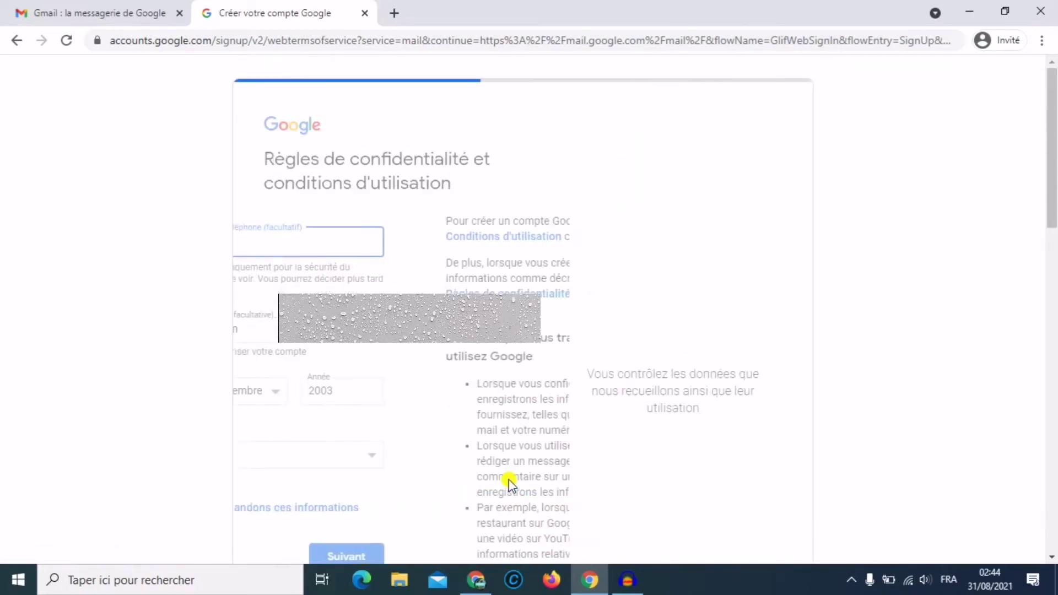
Accept Google's privacy rules and terms to finish creating the account
scroll(413, 380, down, 20)
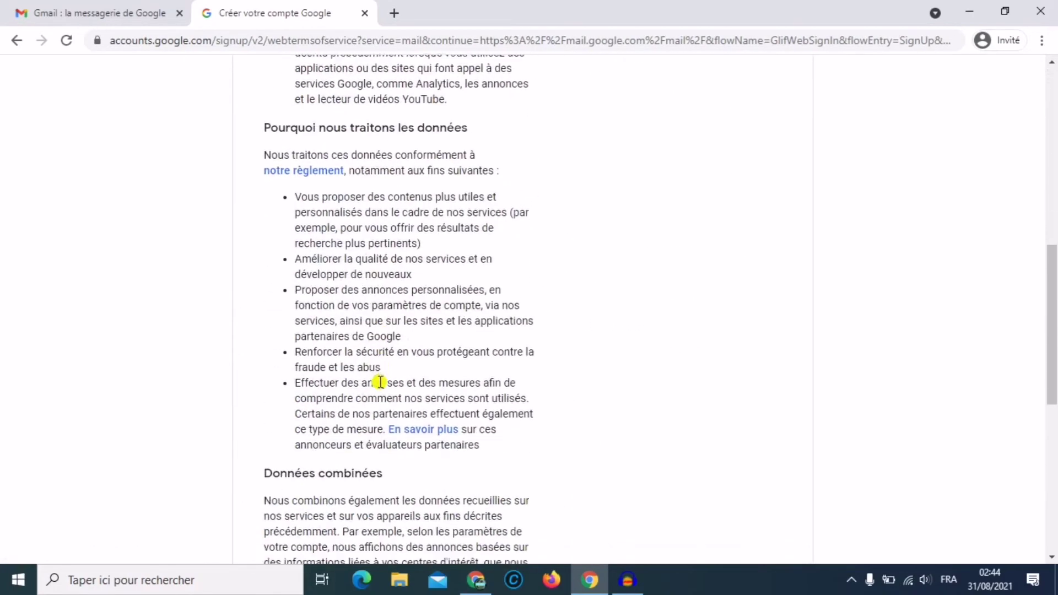
click(480, 449)
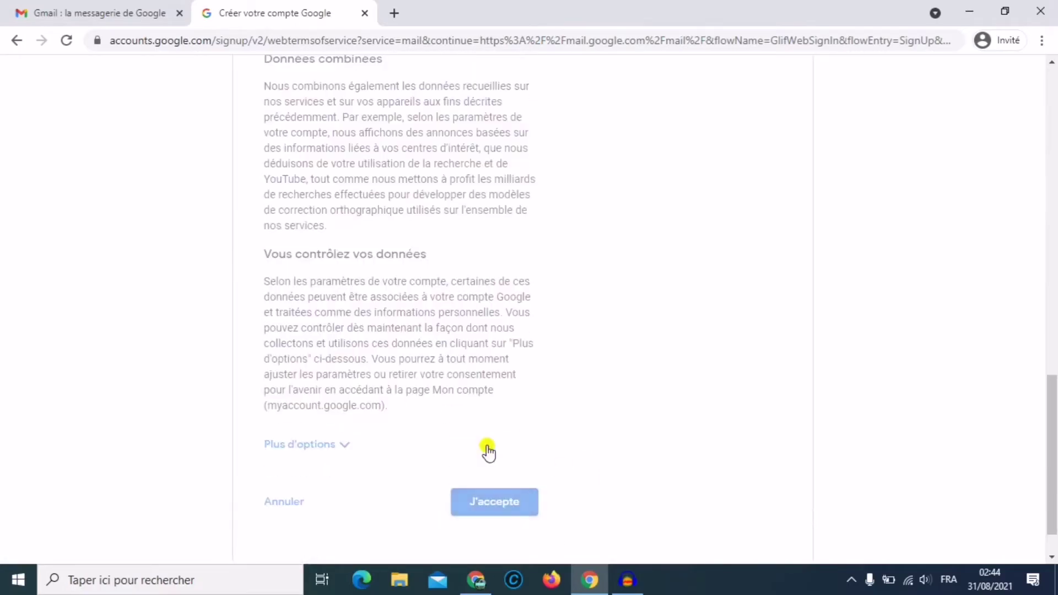
click(480, 502)
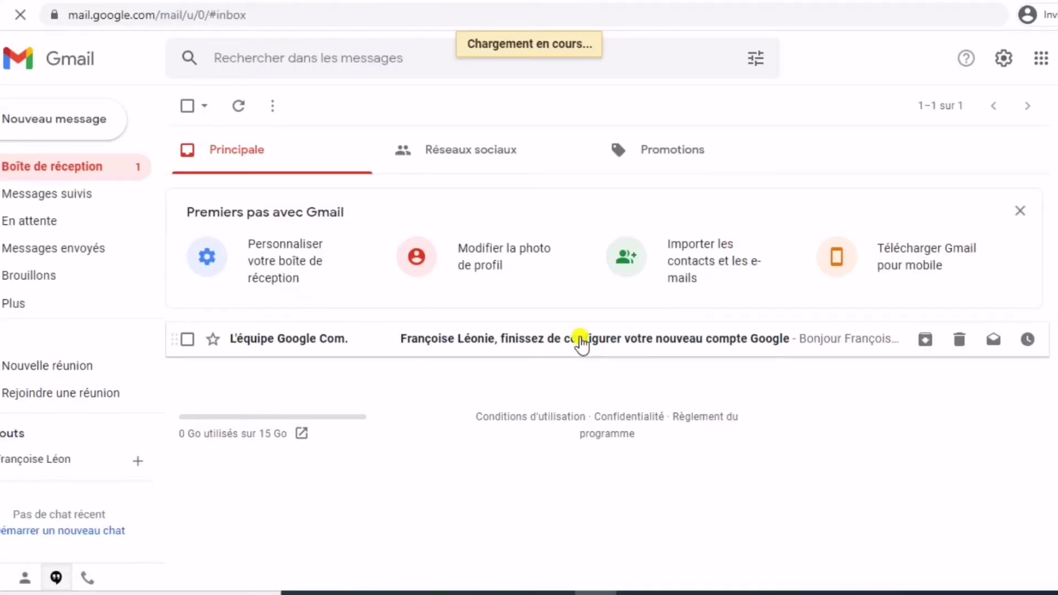
Read the Google Community welcome e-mail, dismiss the 'Messagerie dynamique' notice, and open a blank tab
click(579, 338)
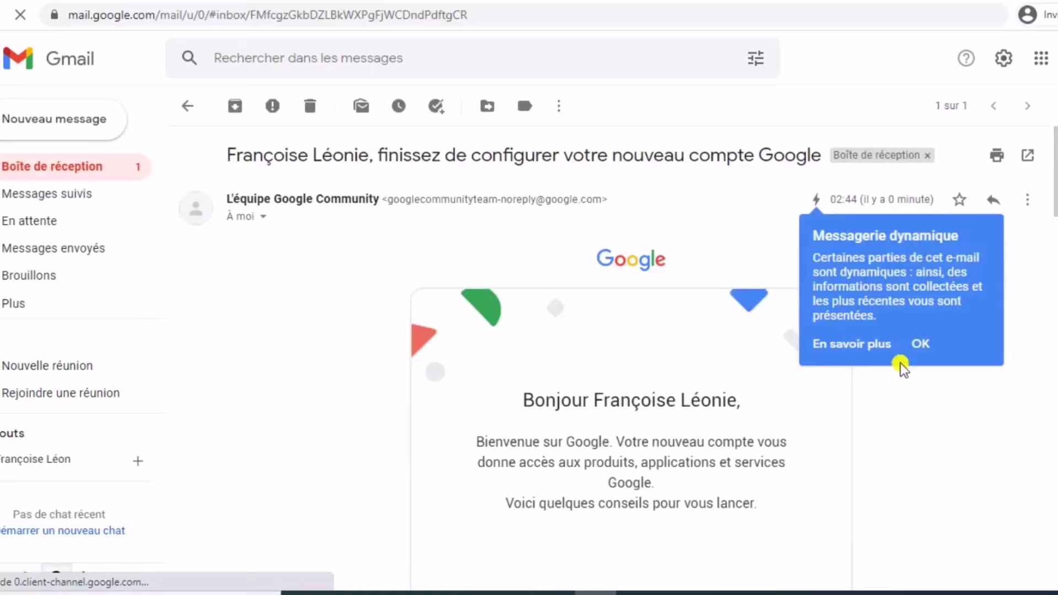
click(919, 346)
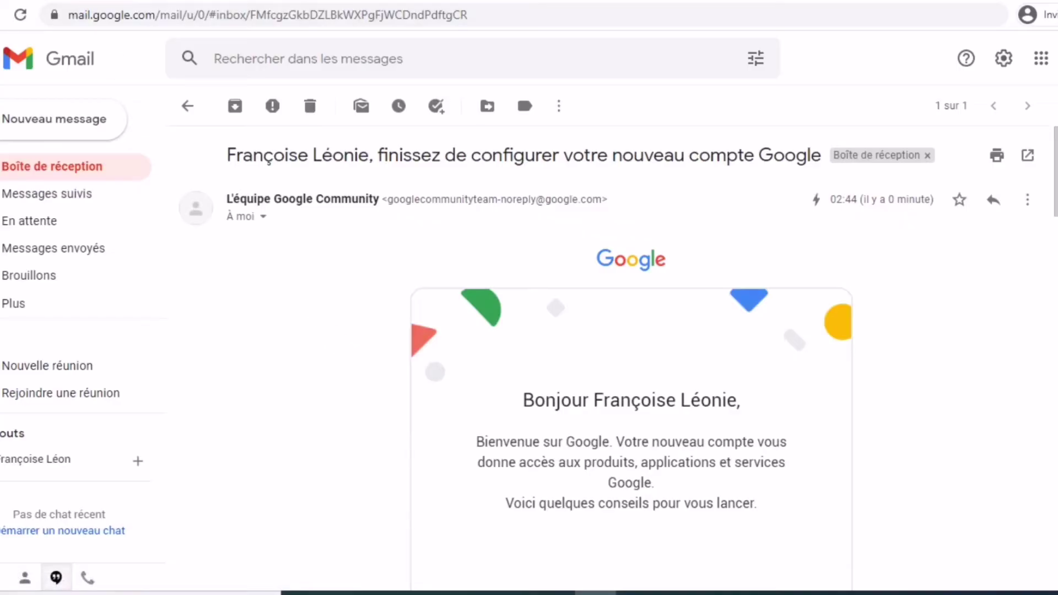
click(382, 0)
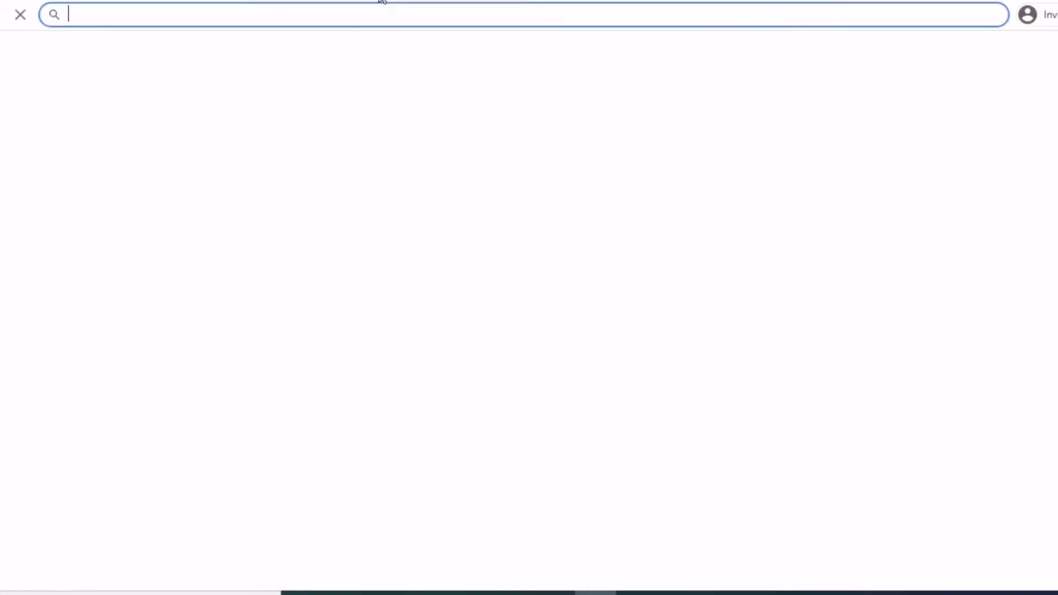
Enter anbg.online in the address bar, correcting the typo, and load the site
text(an)
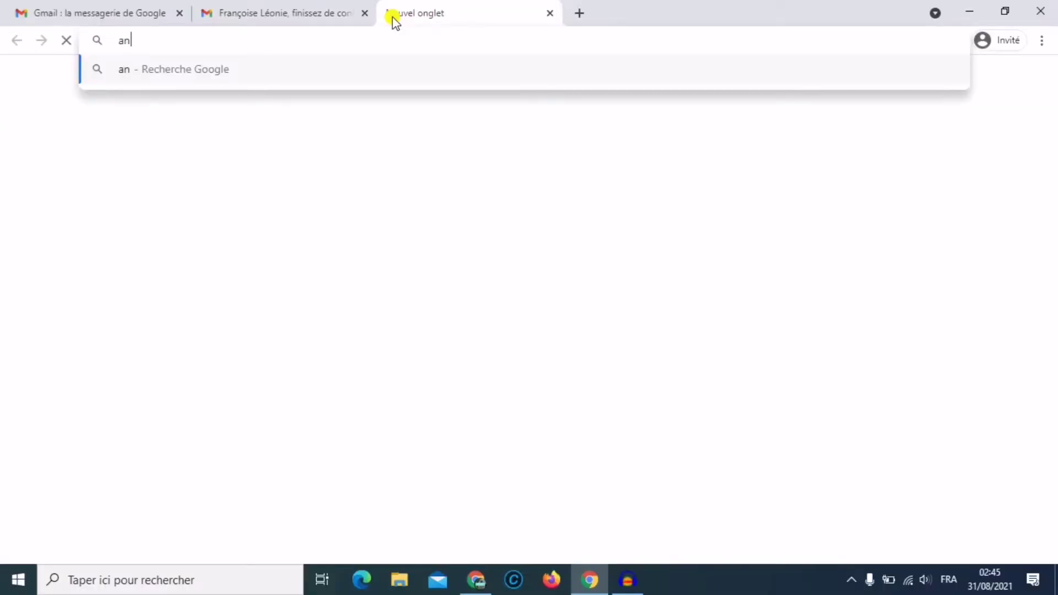
text(bg.0)
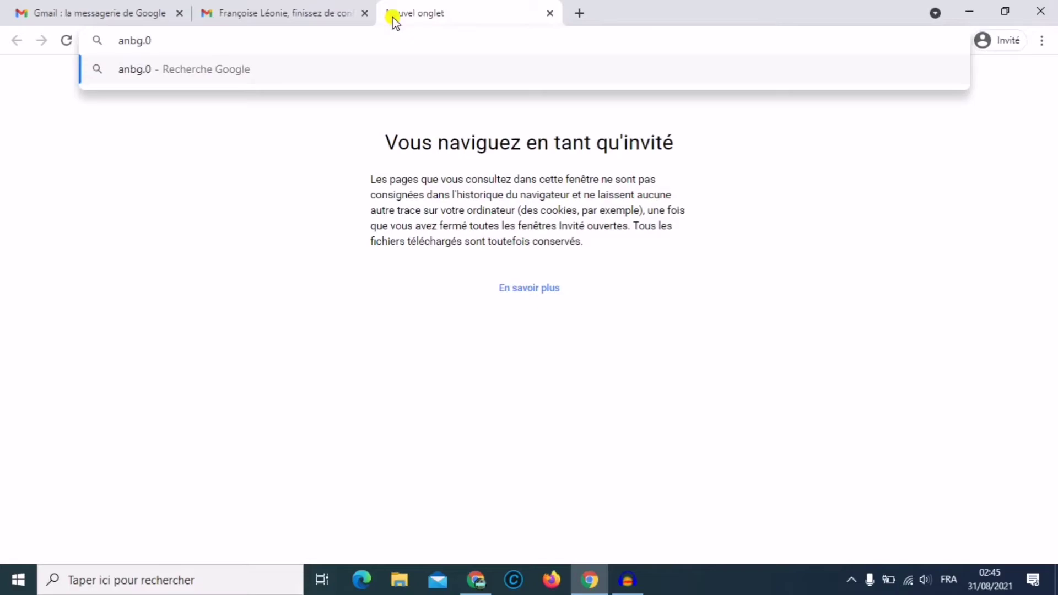
key(BackSpace)
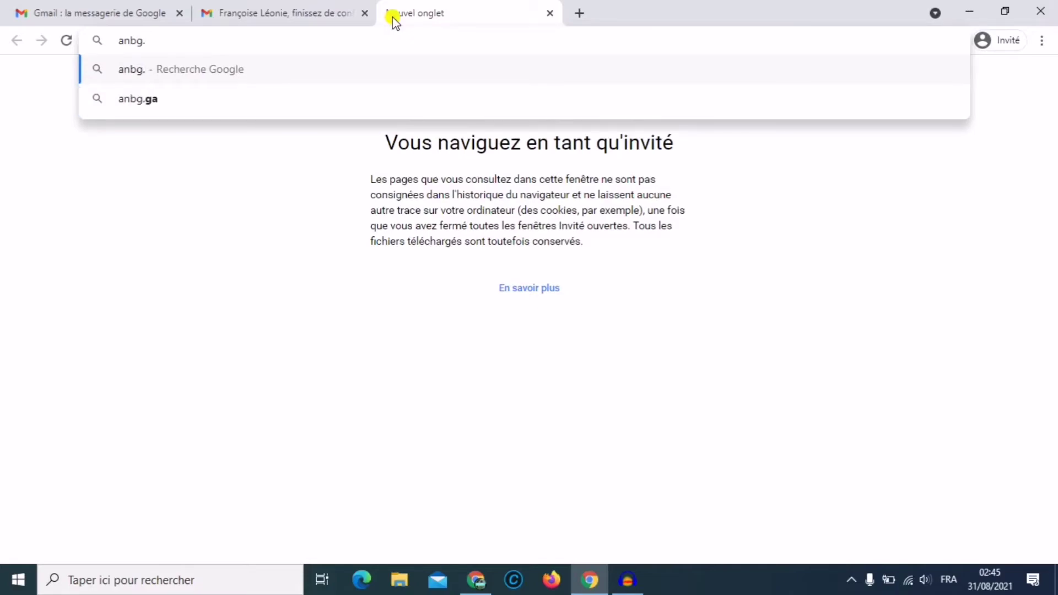
text(on)
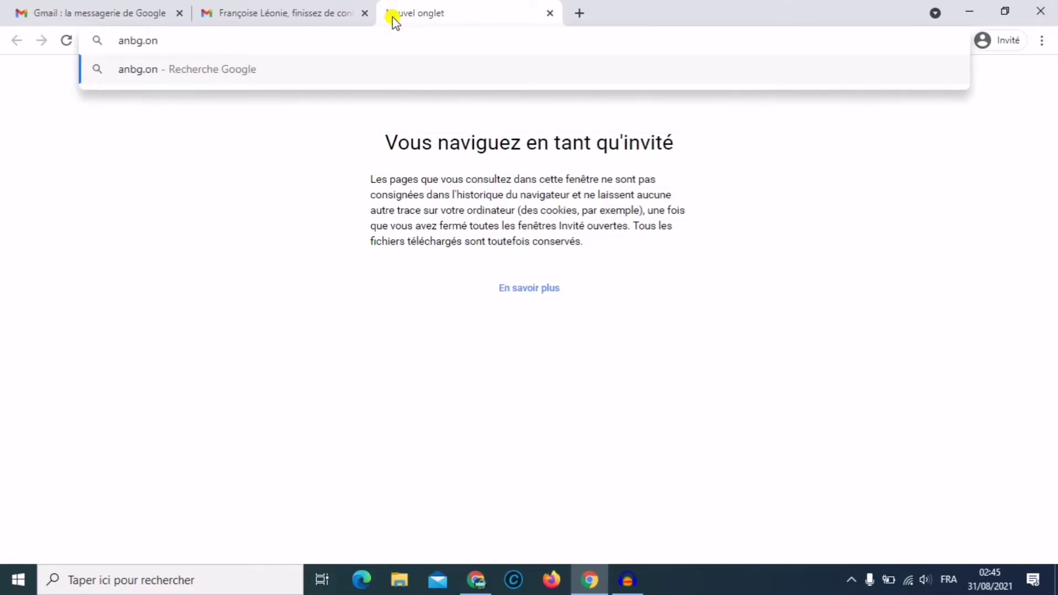
text(line)
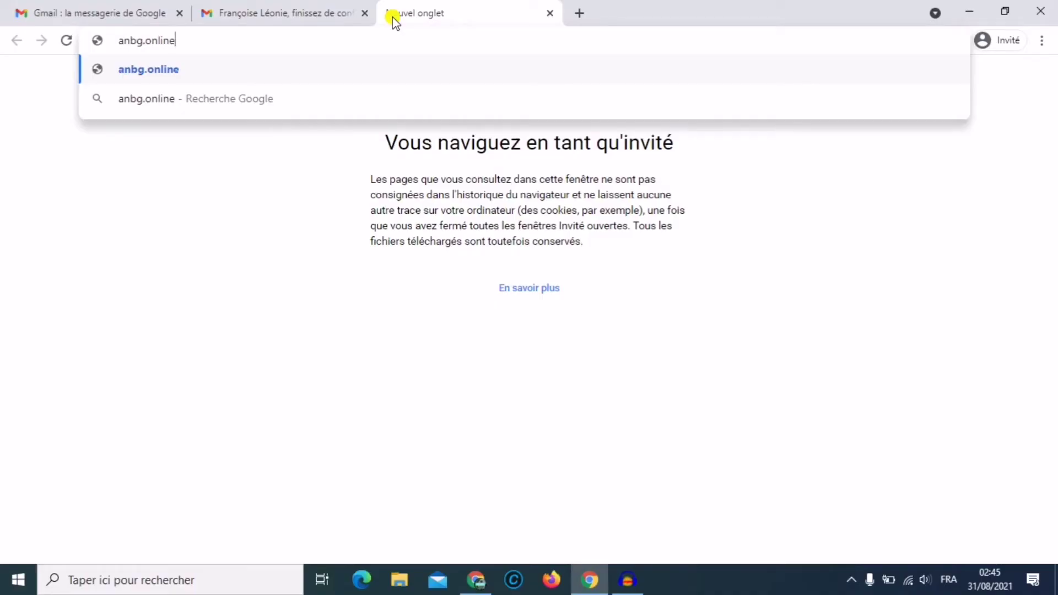
click(170, 69)
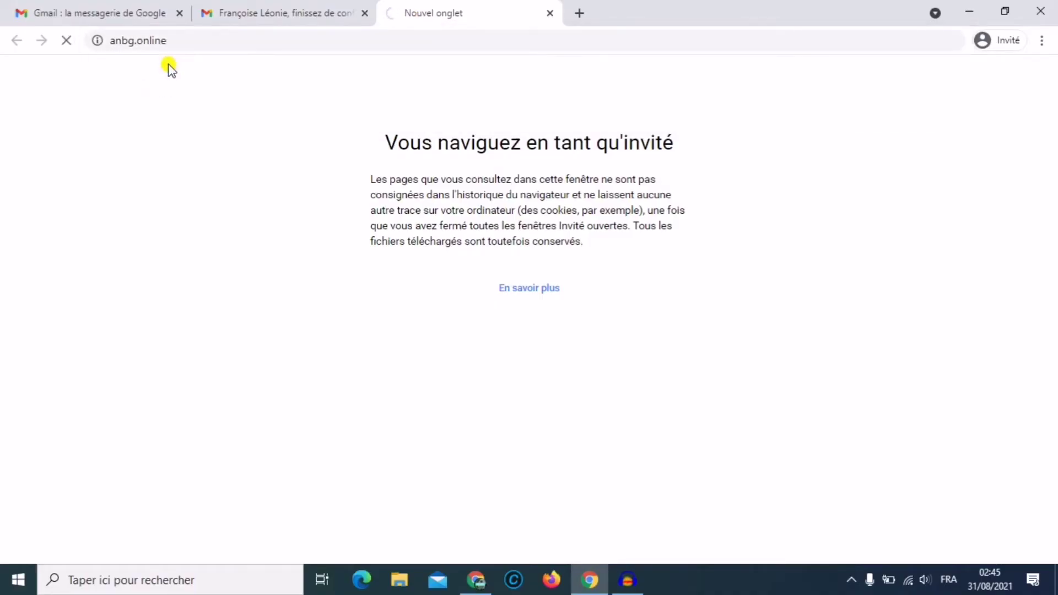
Close the leftover Gmail tab and choose 'Je crée mon compte en tant que bachelier 2021'
click(177, 13)
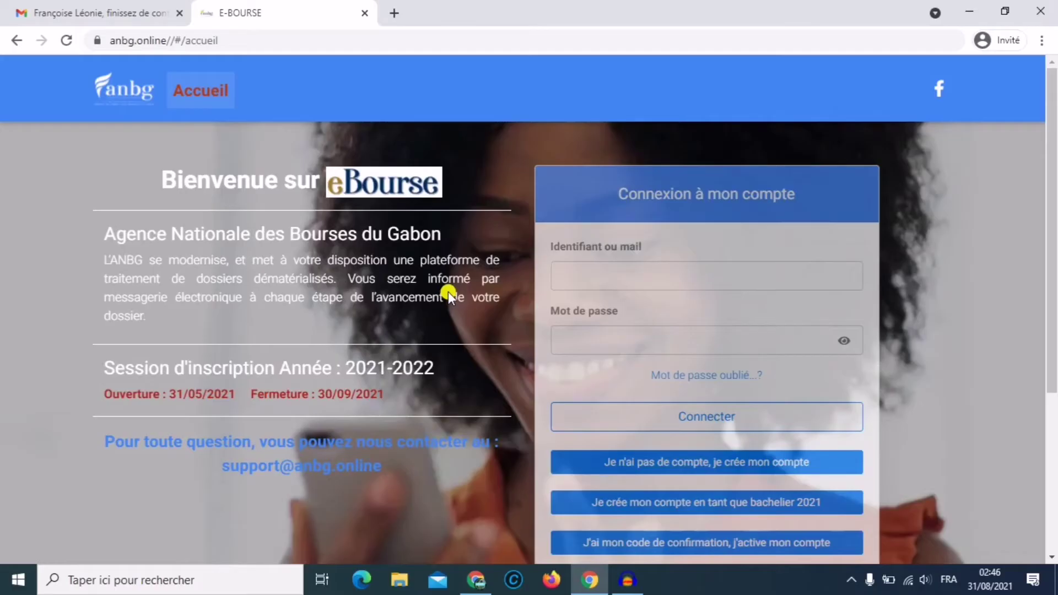
scroll(488, 259, down, 2)
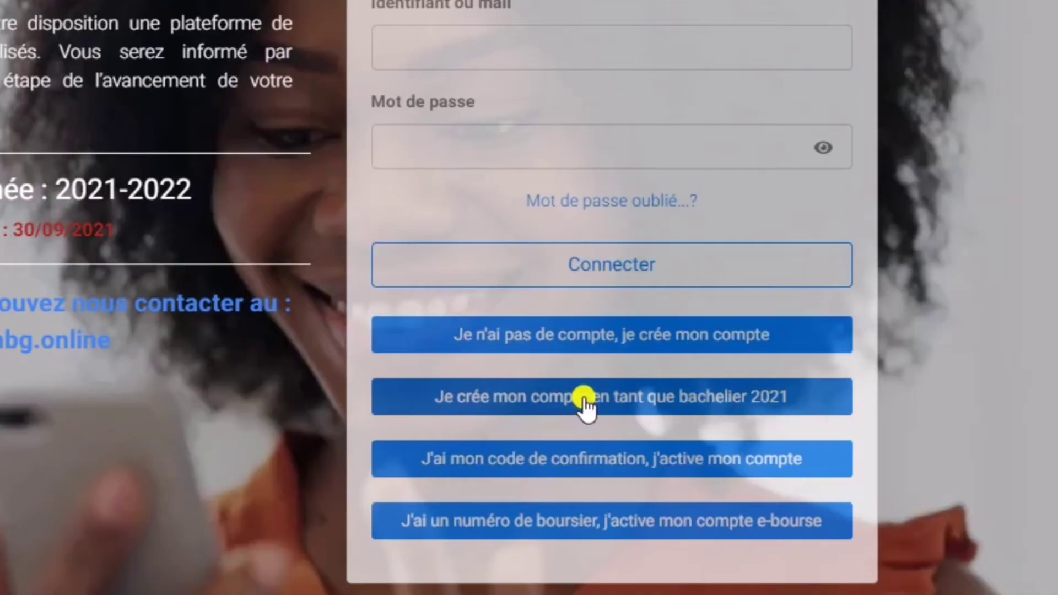
click(585, 400)
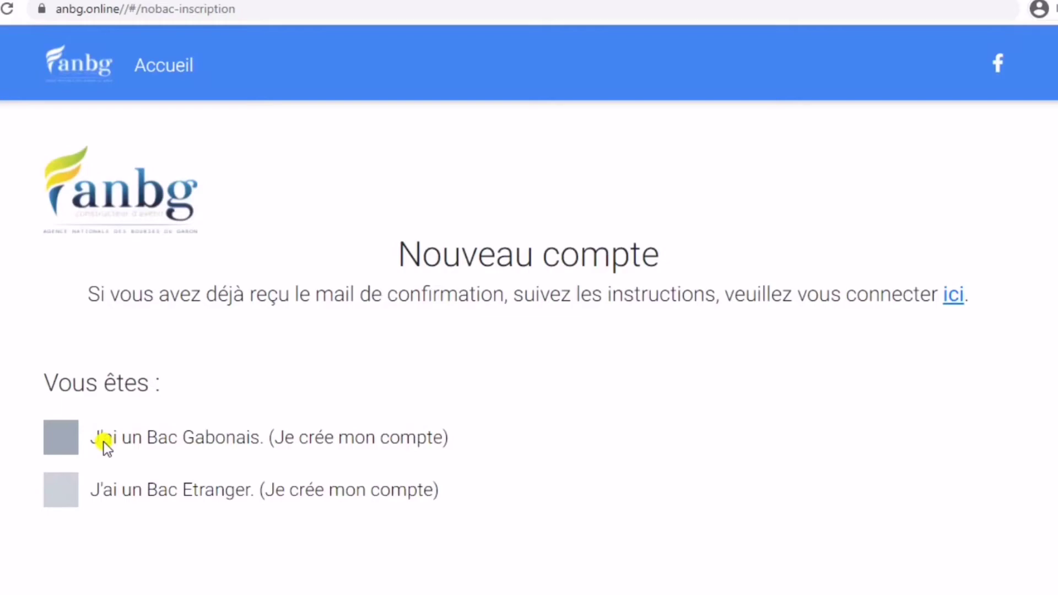
Choose 'J'ai un Bac Gabonais', enter the bac number and birth date, and submit with 'Je crée mon compte'
click(70, 443)
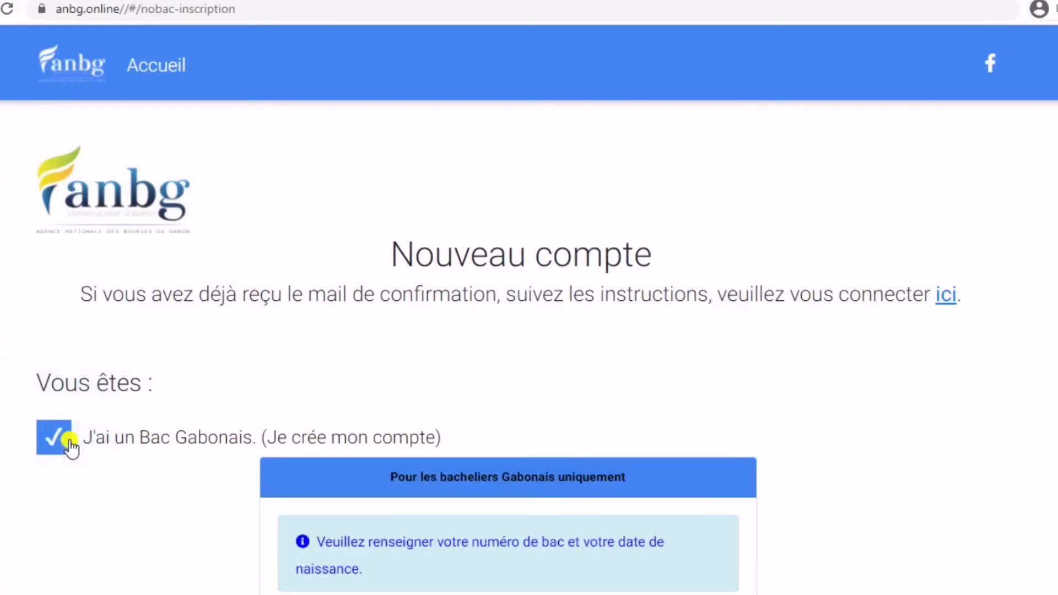
scroll(610, 462, down, 8)
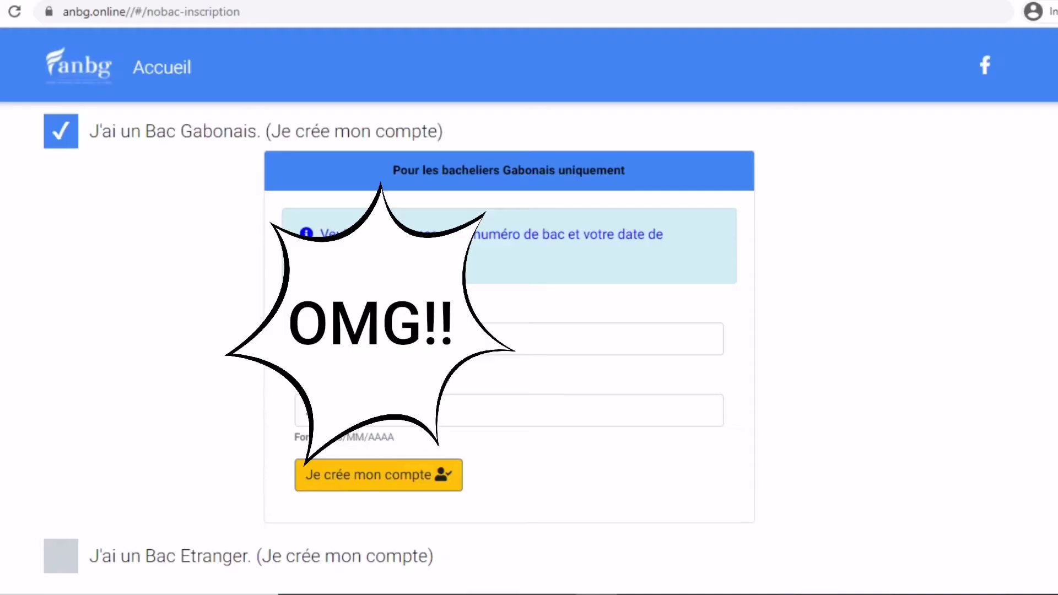
click(306, 413)
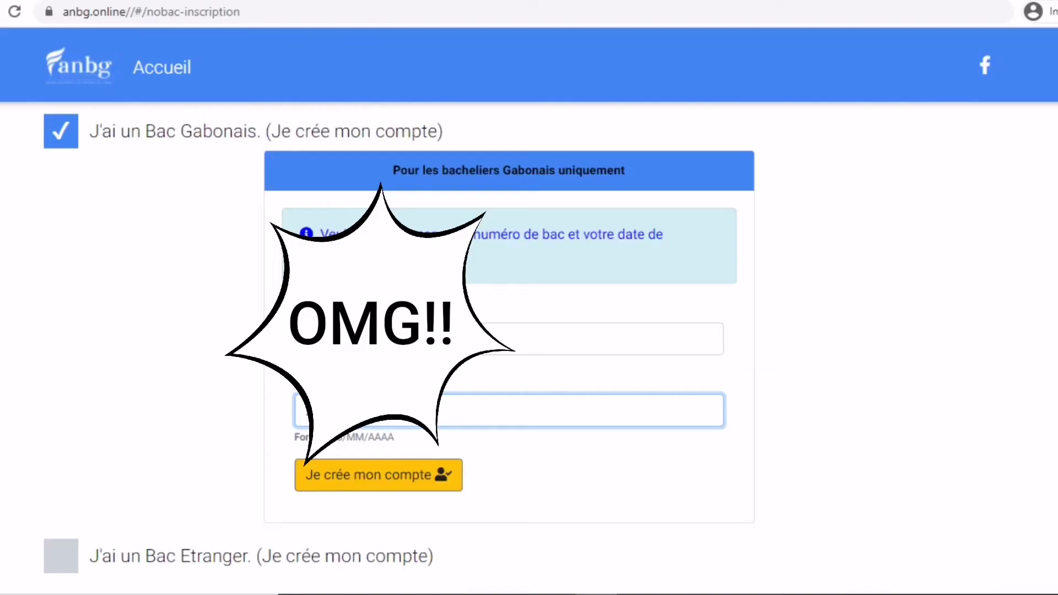
click(375, 339)
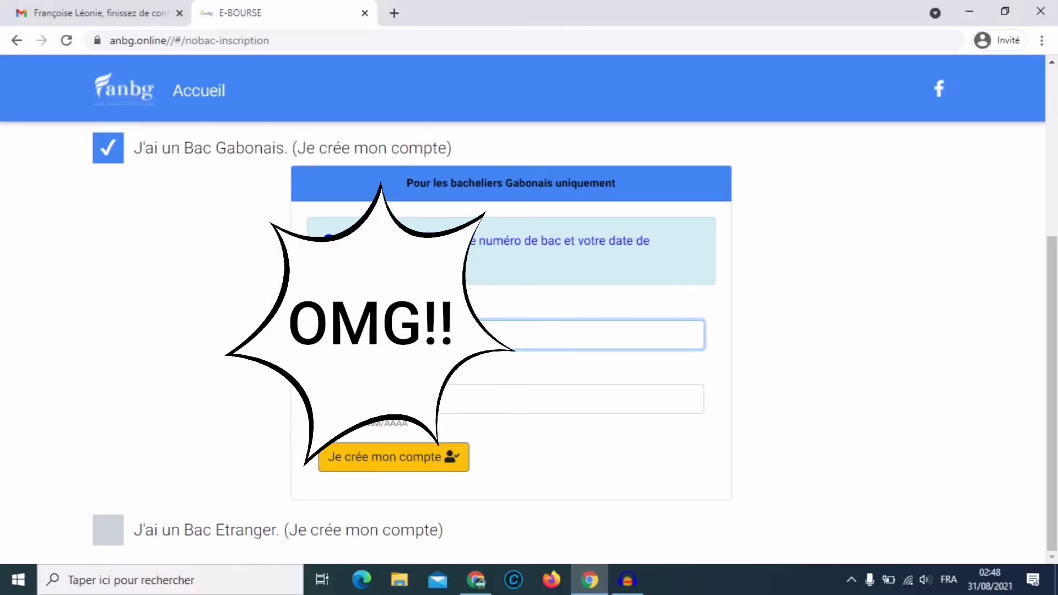
click(397, 454)
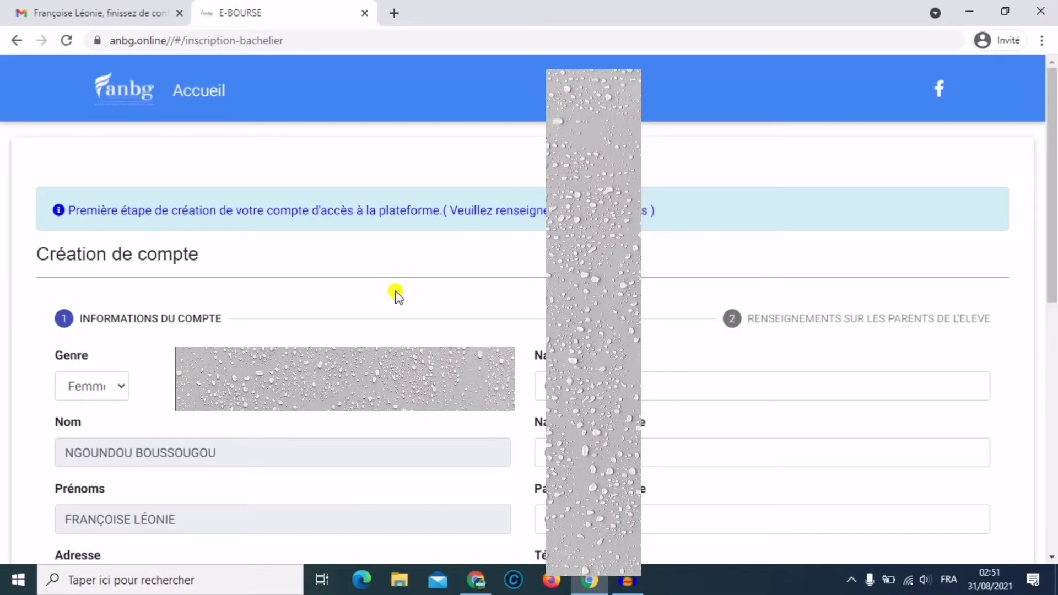
Check the pre-filled 'Informations du compte' fields and continue to the parents' details step
scroll(397, 293, down, 3)
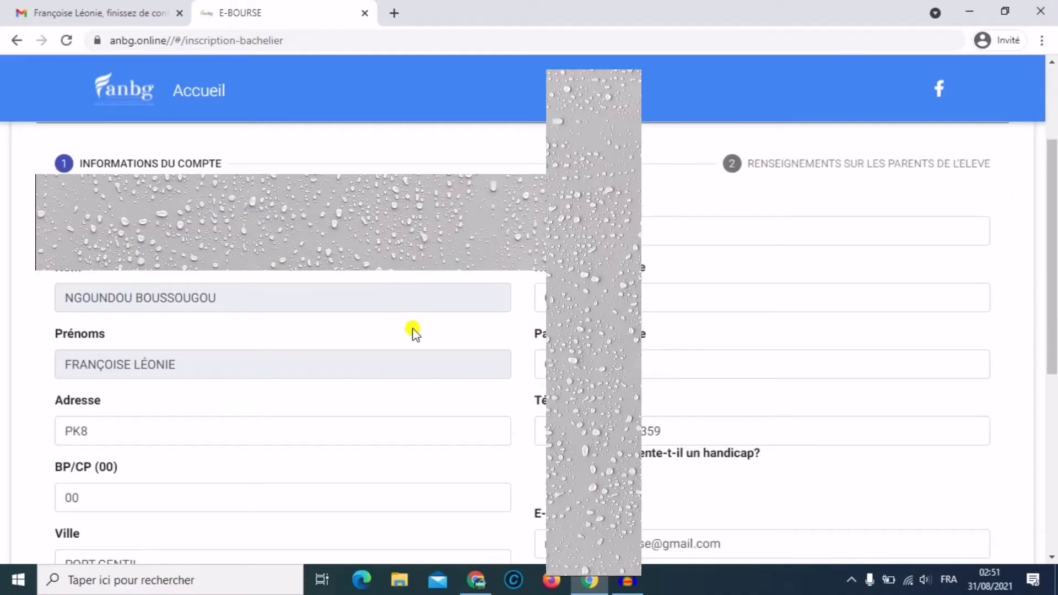
scroll(537, 337, down, 7)
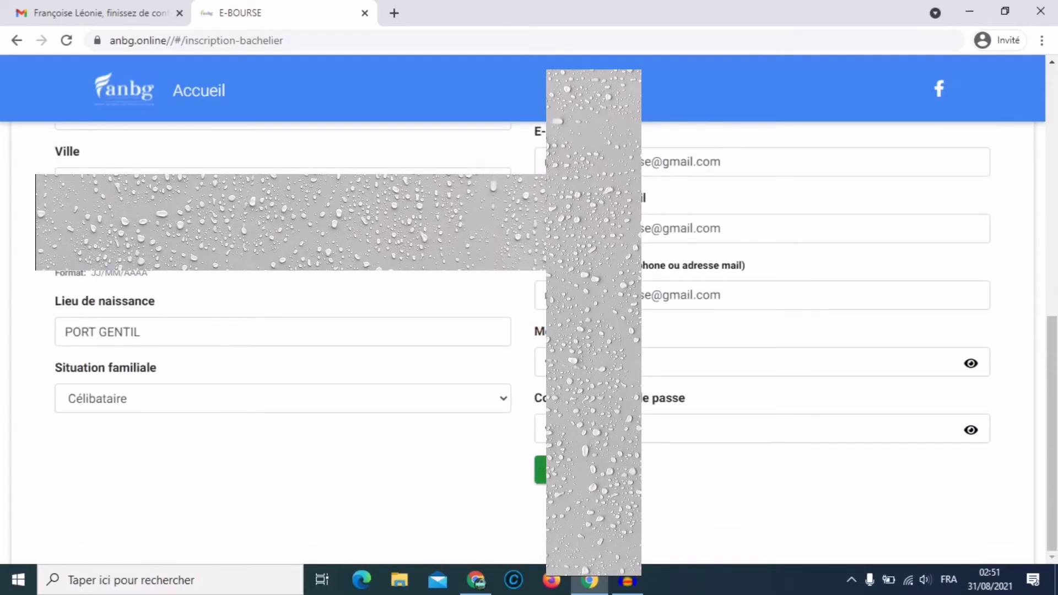
scroll(276, 358, up, 4)
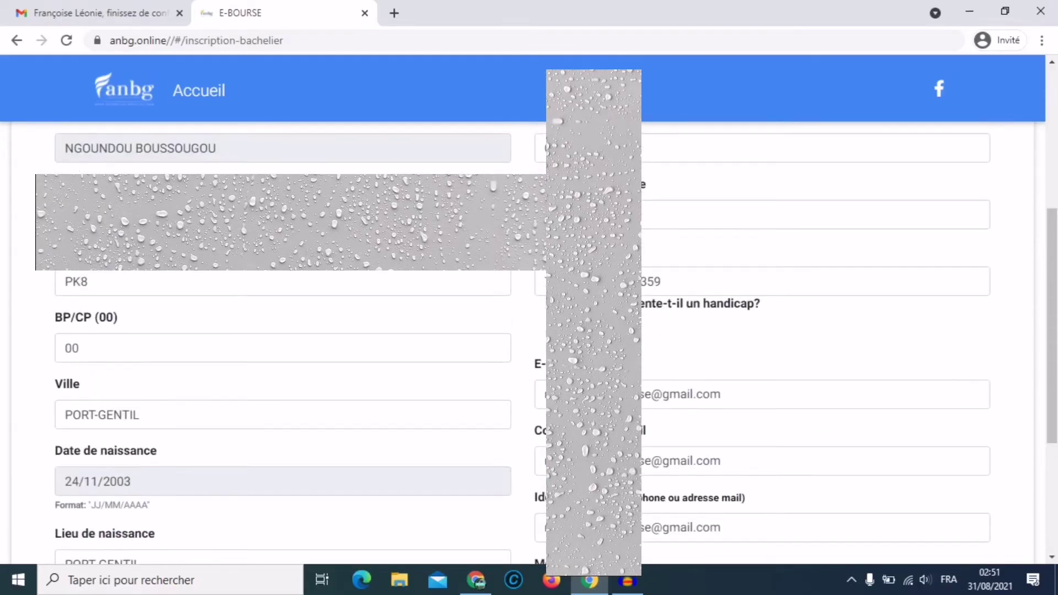
scroll(276, 331, down, 3)
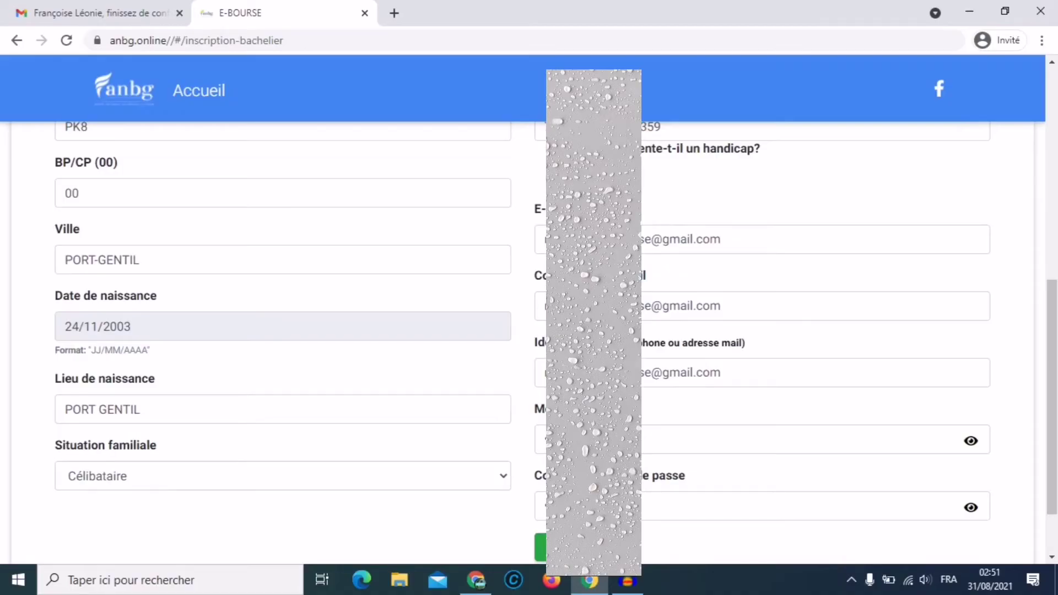
scroll(275, 330, down, 1)
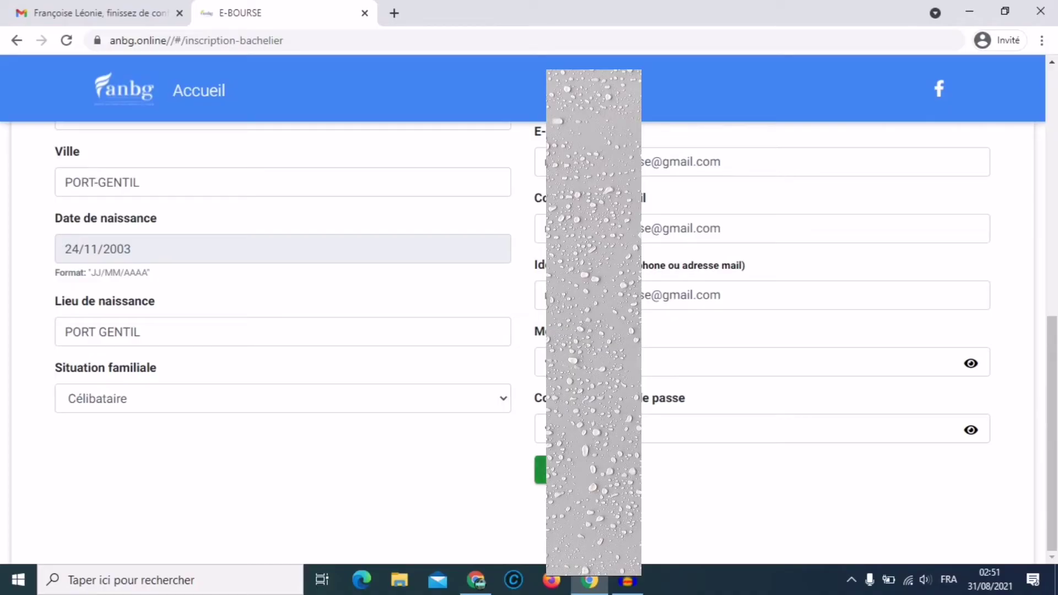
click(540, 470)
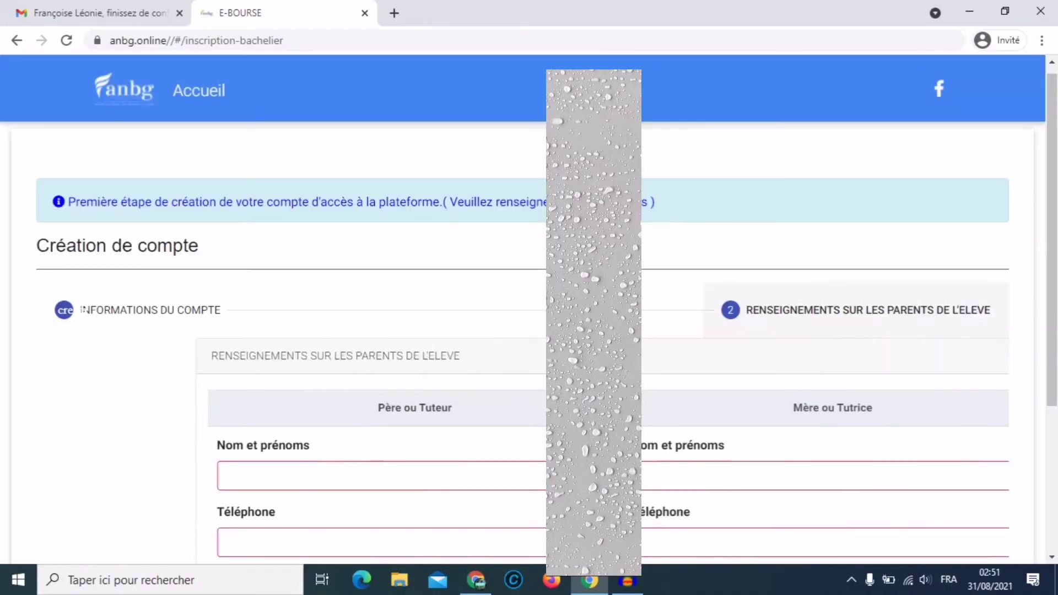
Enter the father's and mother's full names, phones and nationalities, then save with Enregistrer
scroll(490, 358, down, 3)
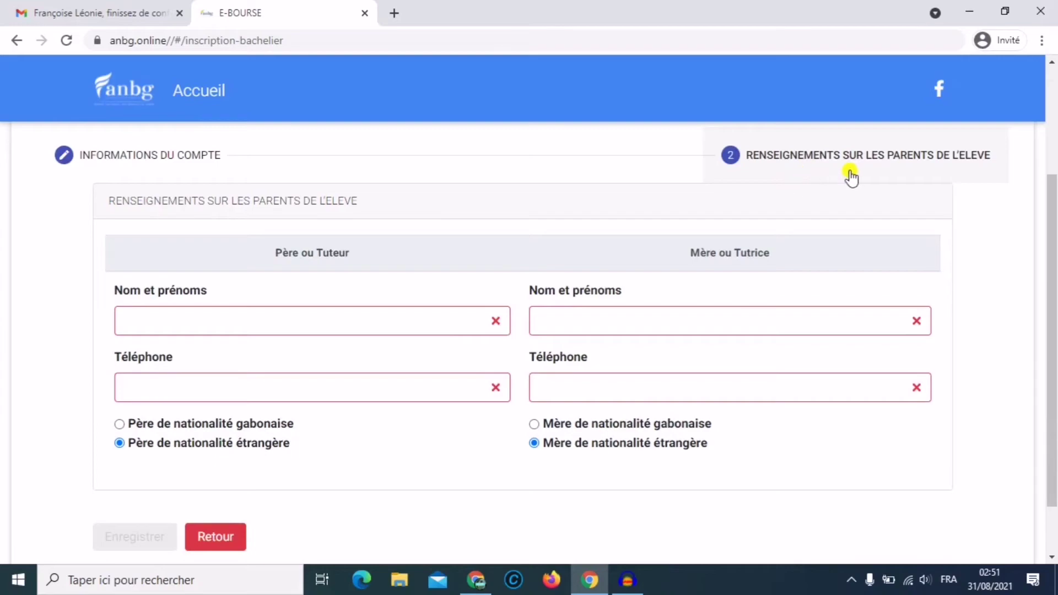
click(302, 321)
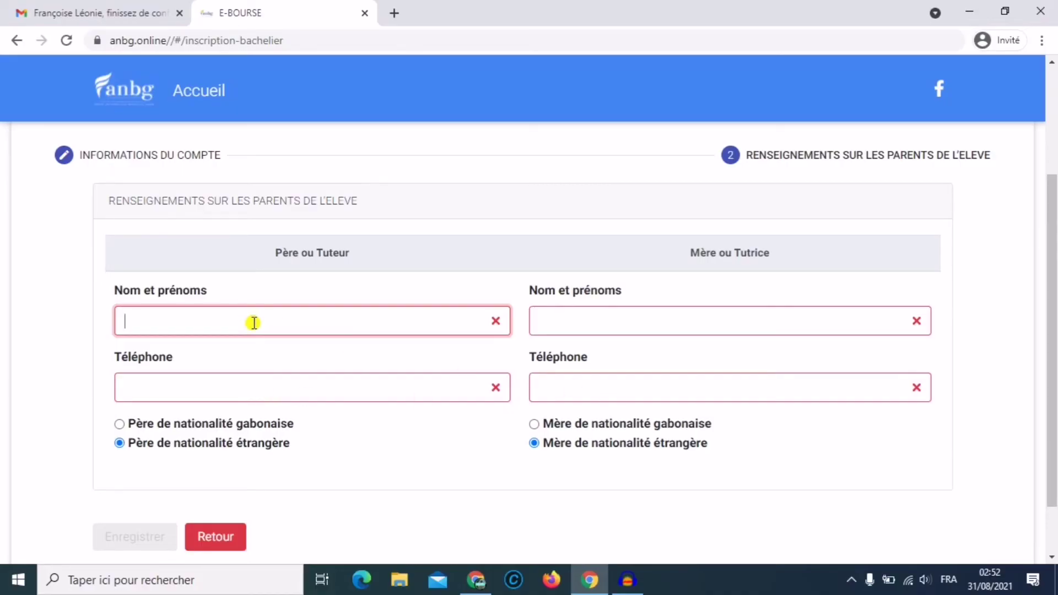
scroll(262, 339, down, 1)
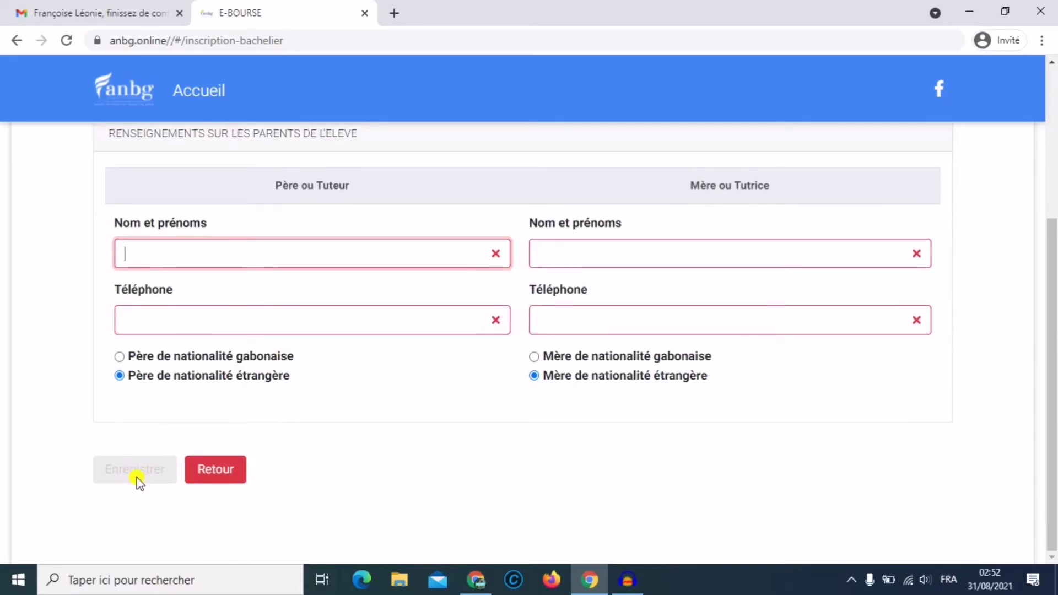
scroll(314, 330, up, 3)
scroll(316, 378, down, 1)
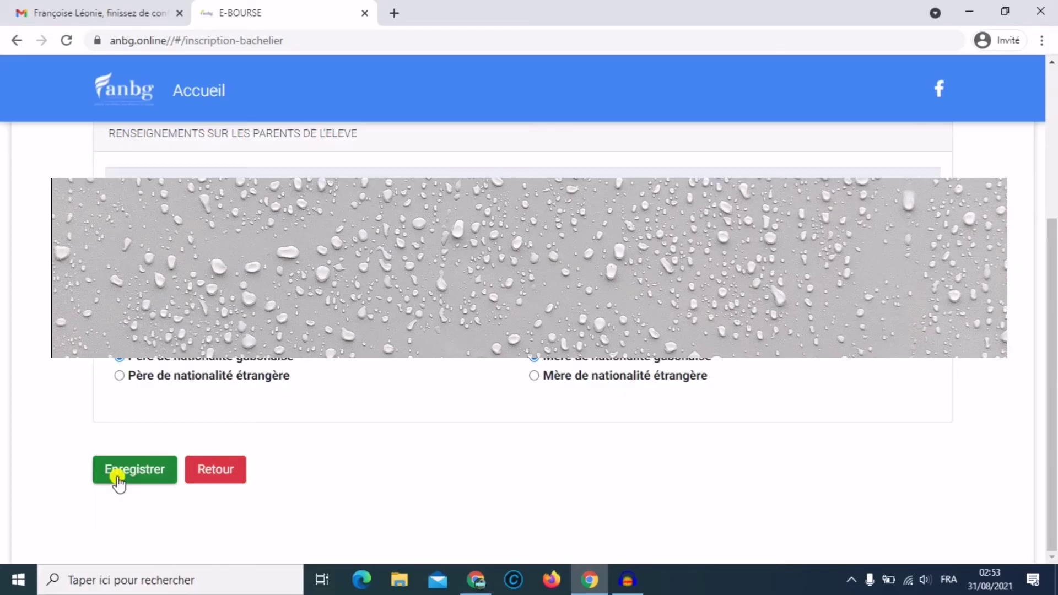
click(133, 471)
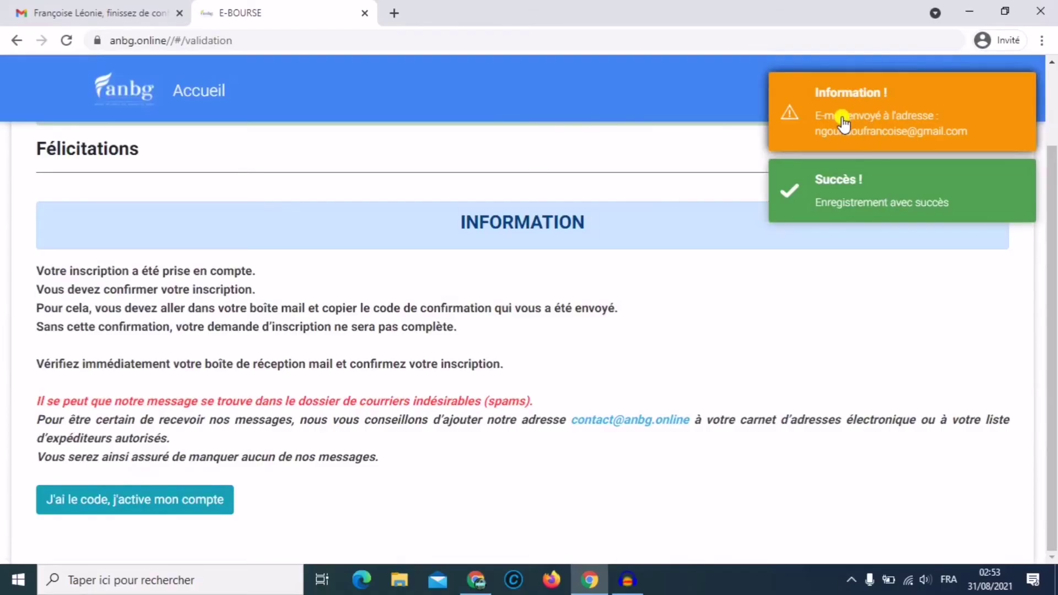
Dismiss the Information notice saying the confirmation e-mail was sent
click(861, 130)
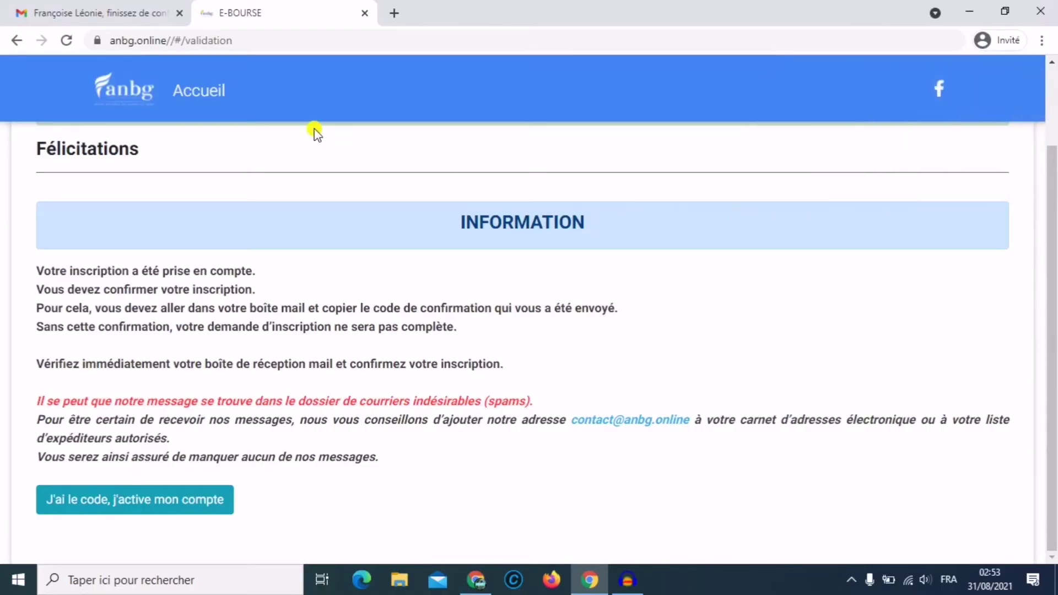
In Gmail, open the ANBG 'Confirmation d'inscription' email from the inbox
click(103, 8)
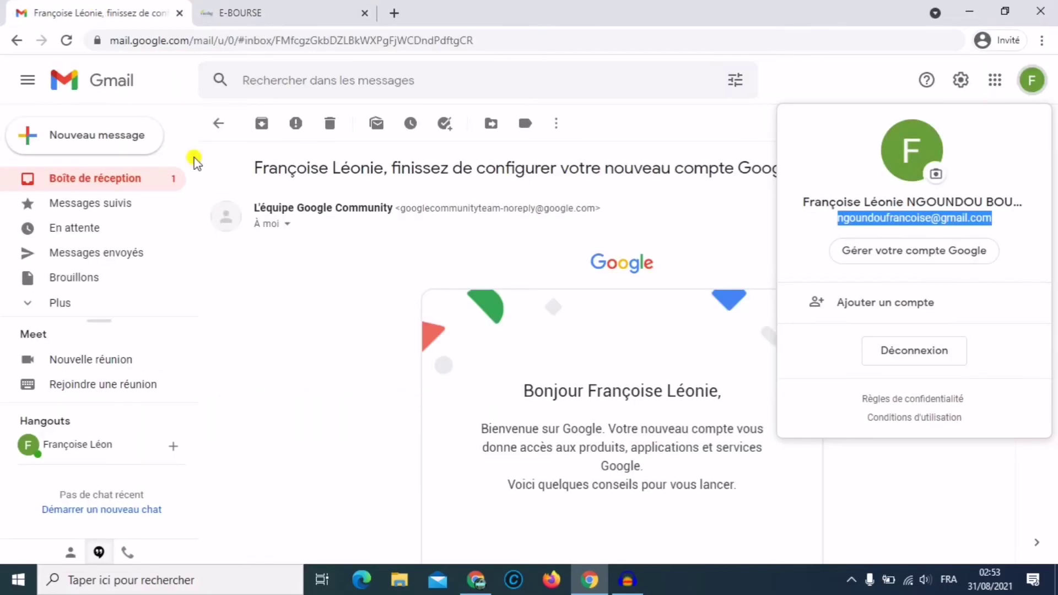
click(676, 237)
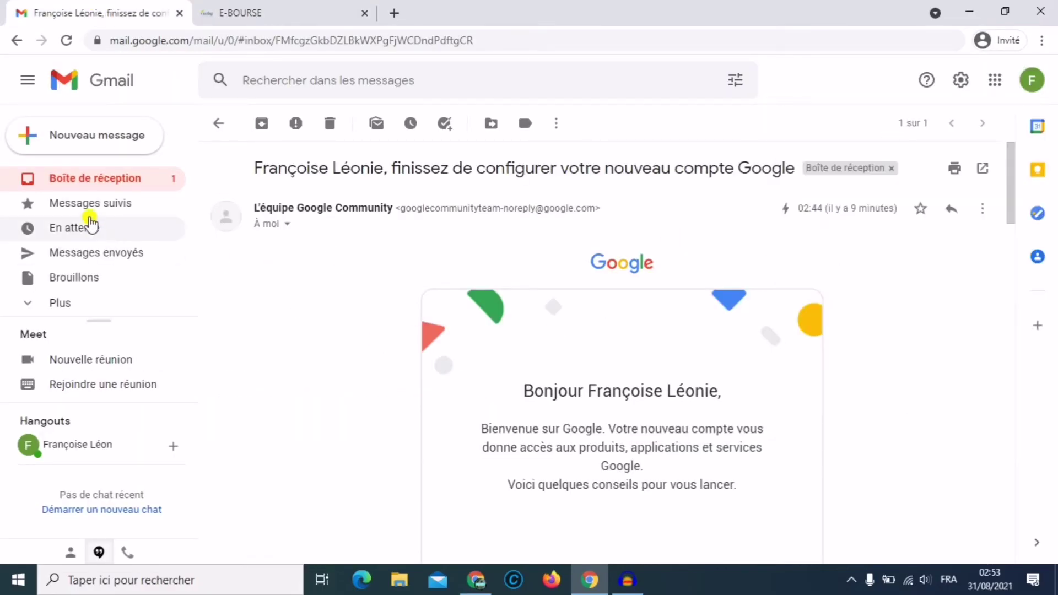
click(92, 185)
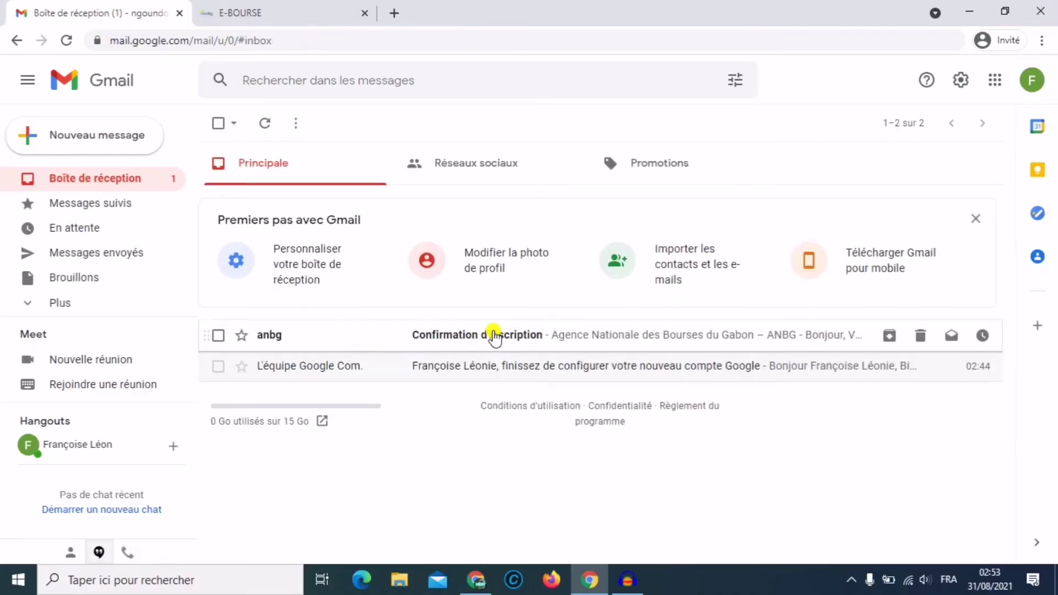
click(493, 336)
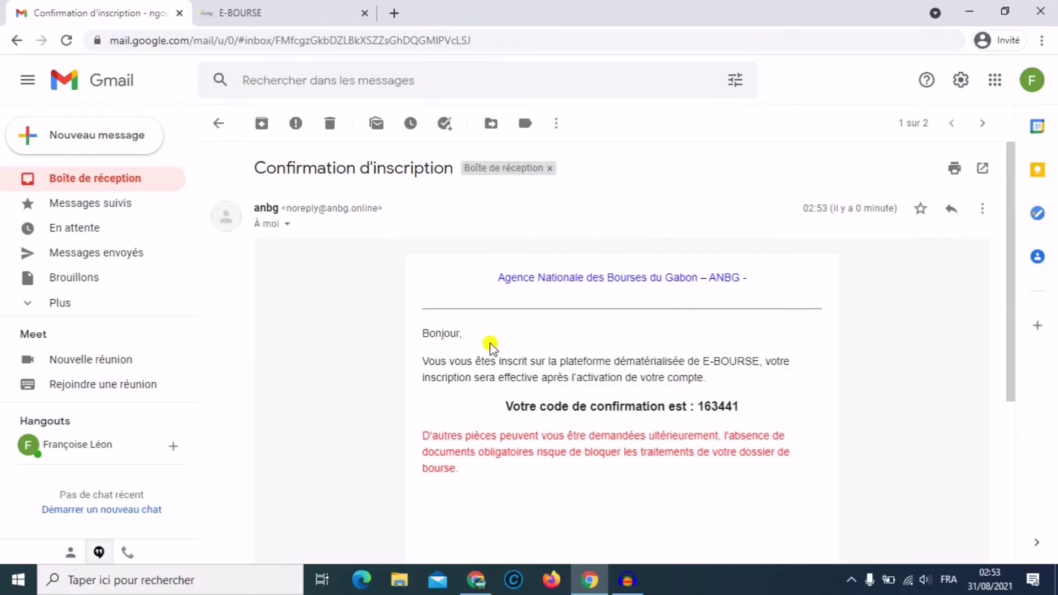
scroll(491, 357, down, 2)
scroll(490, 357, down, 2)
scroll(577, 279, up, 1)
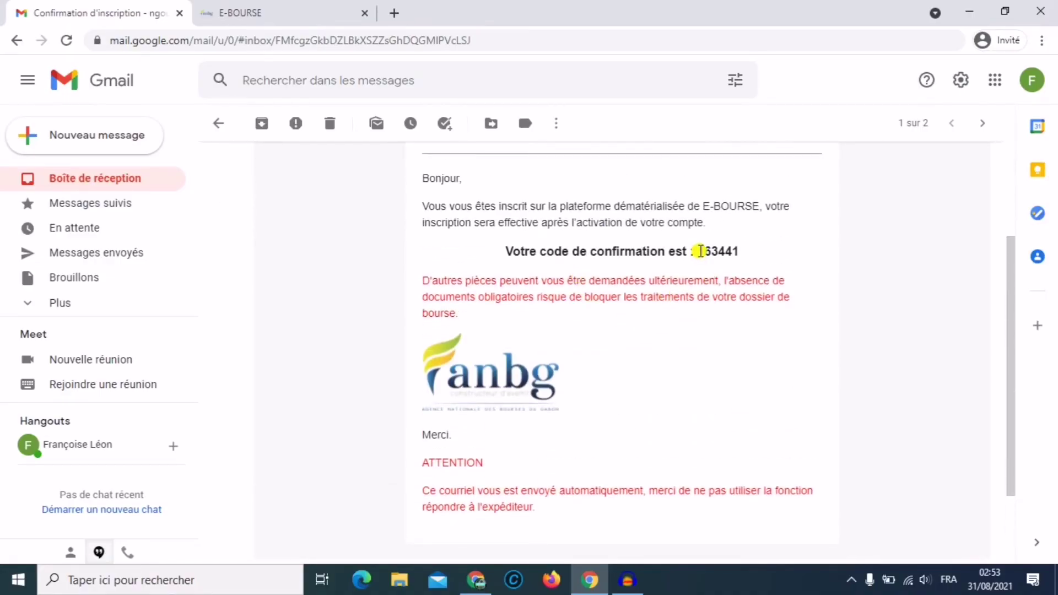
Select the confirmation code in the email and copy it
drag(699, 251, 746, 255)
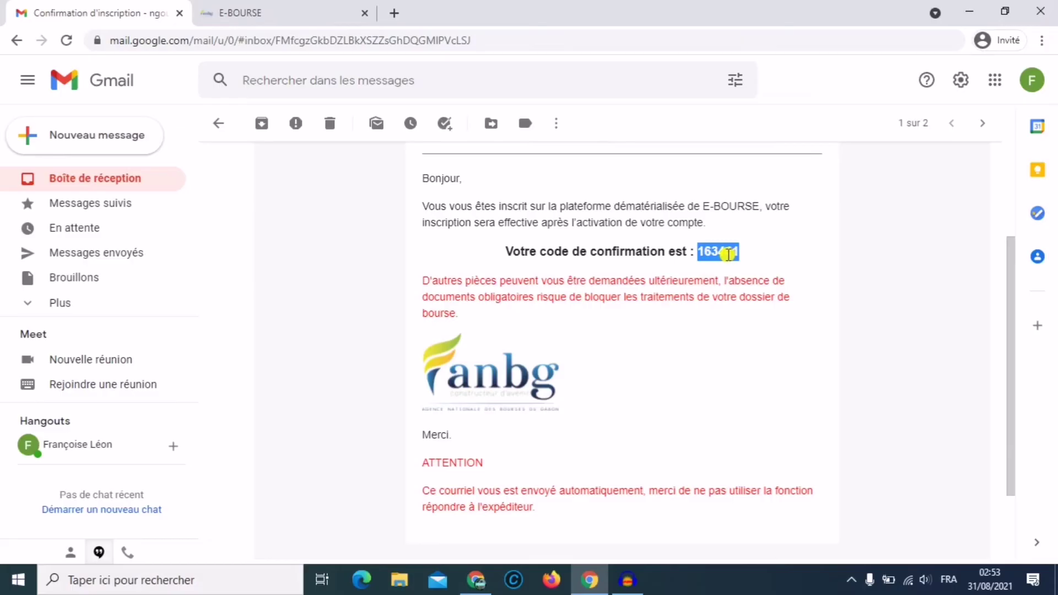
right_click(728, 254)
click(762, 266)
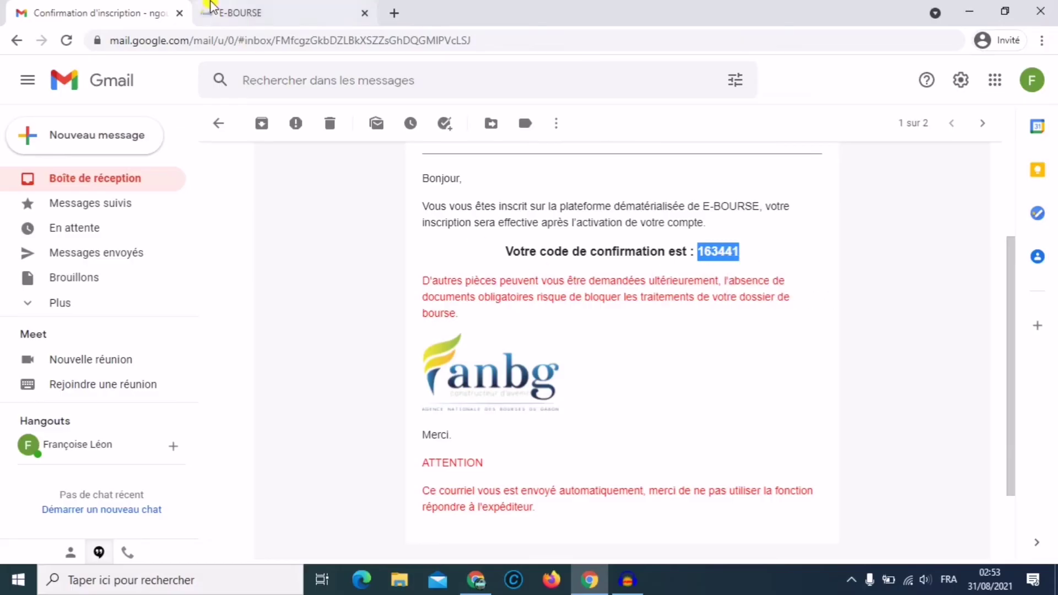
On 'J'ai le code, j'active mon compte', fill in the account e-mail and confirmation code, then submit 'Activez mon compte'
click(211, 6)
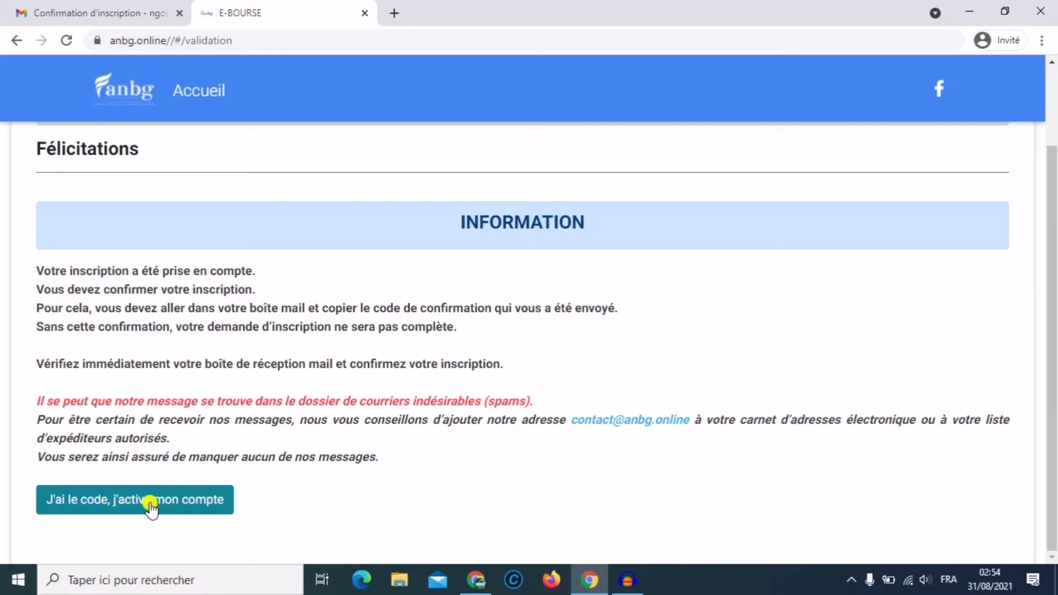
click(149, 505)
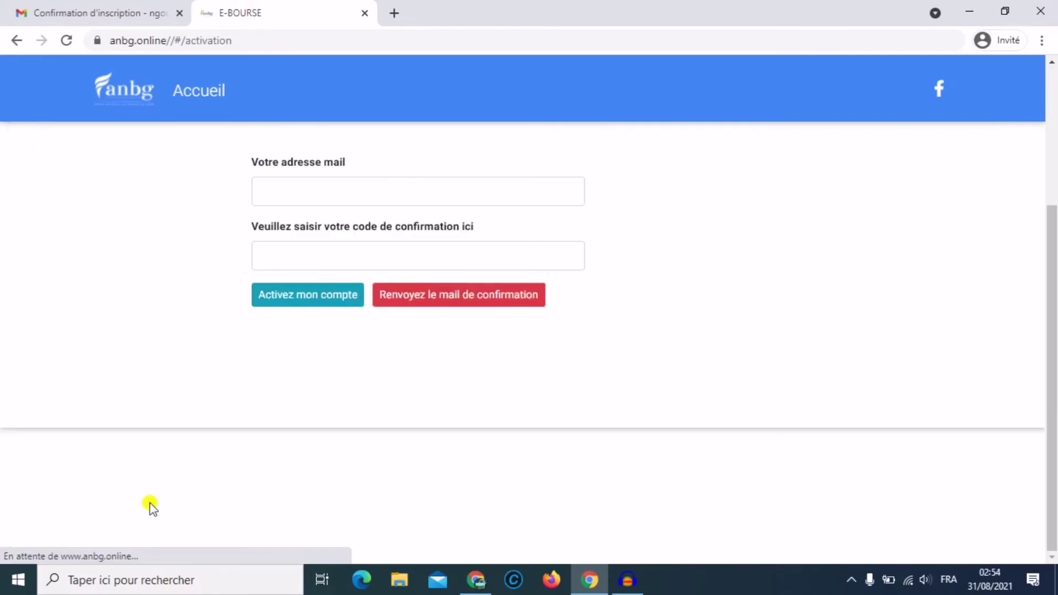
click(303, 250)
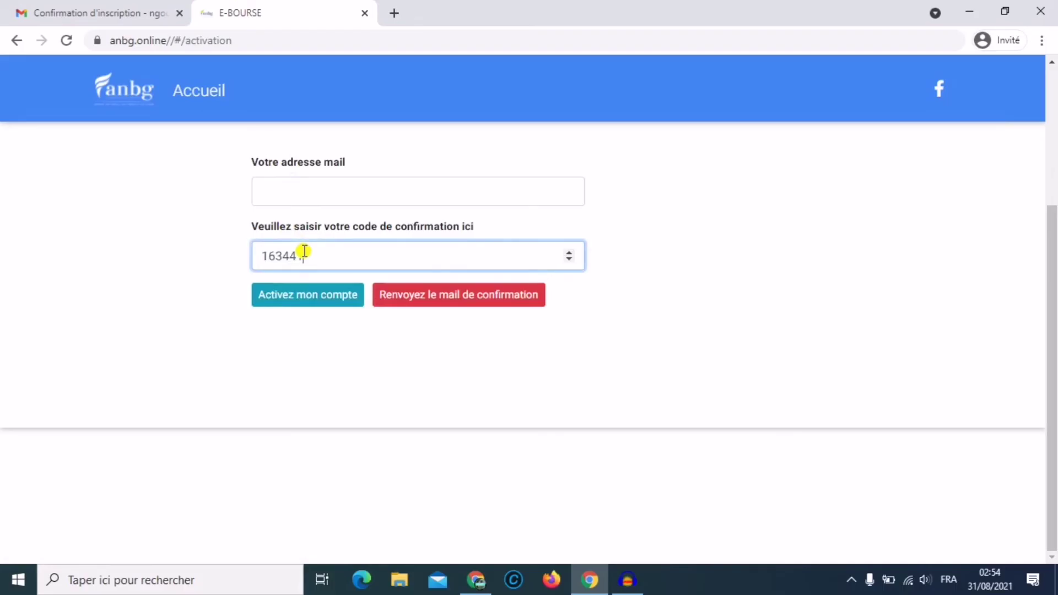
key(shift+Tab)
key(ctrl+v)
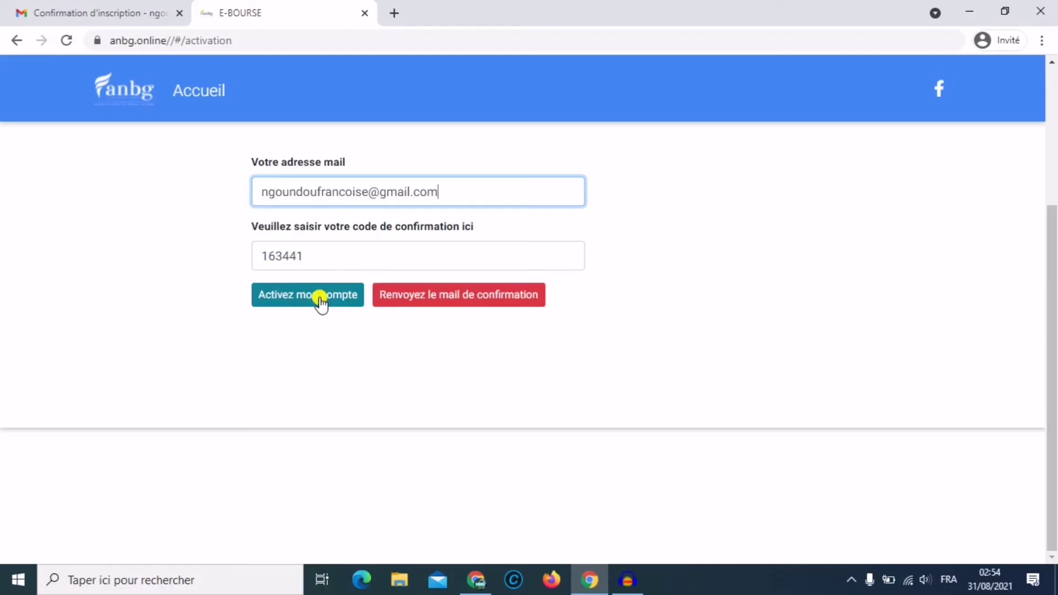
click(279, 298)
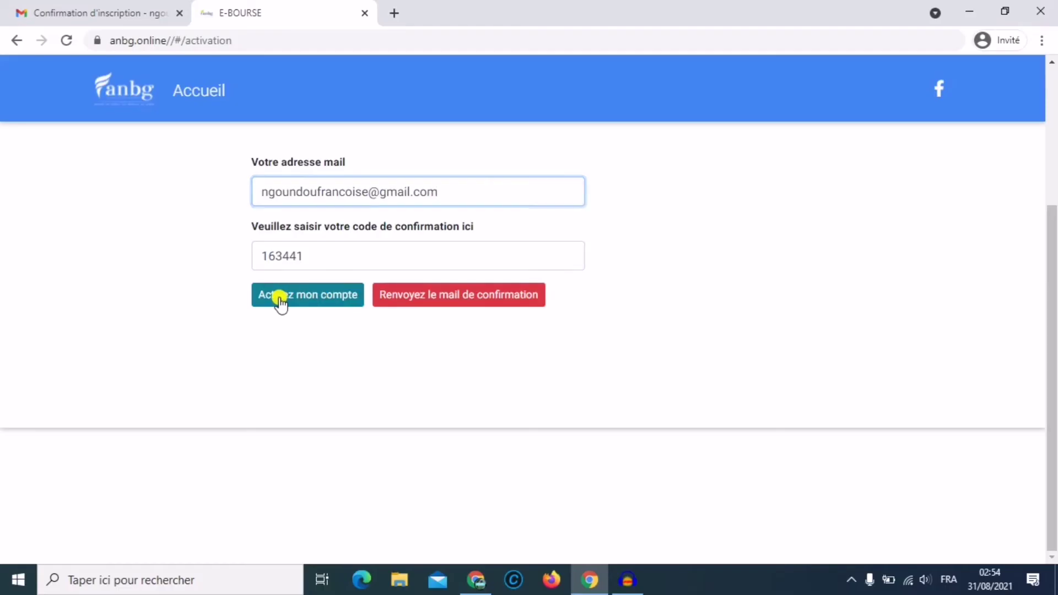